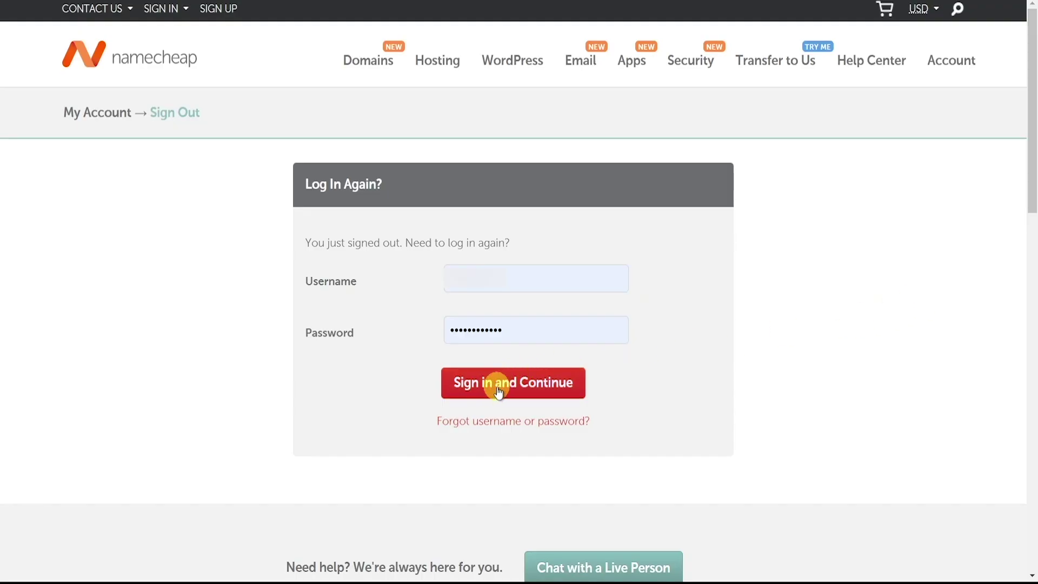
- Sign back in to the Namecheap account from the 'Log In Again?' page
click(498, 384)
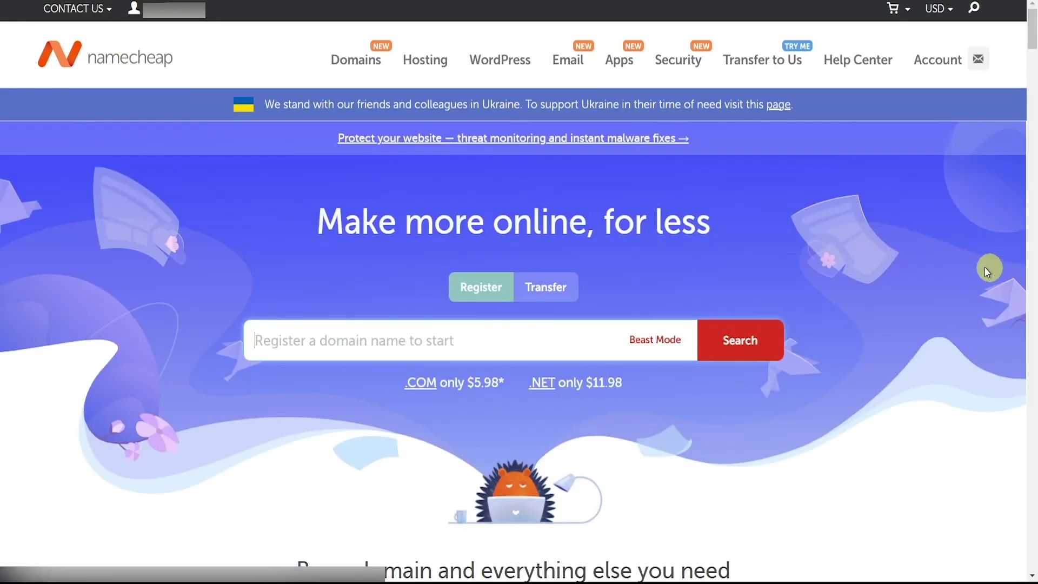
- Go through the account Dashboard to the Domain List and open the .com domain's management page
click(175, 10)
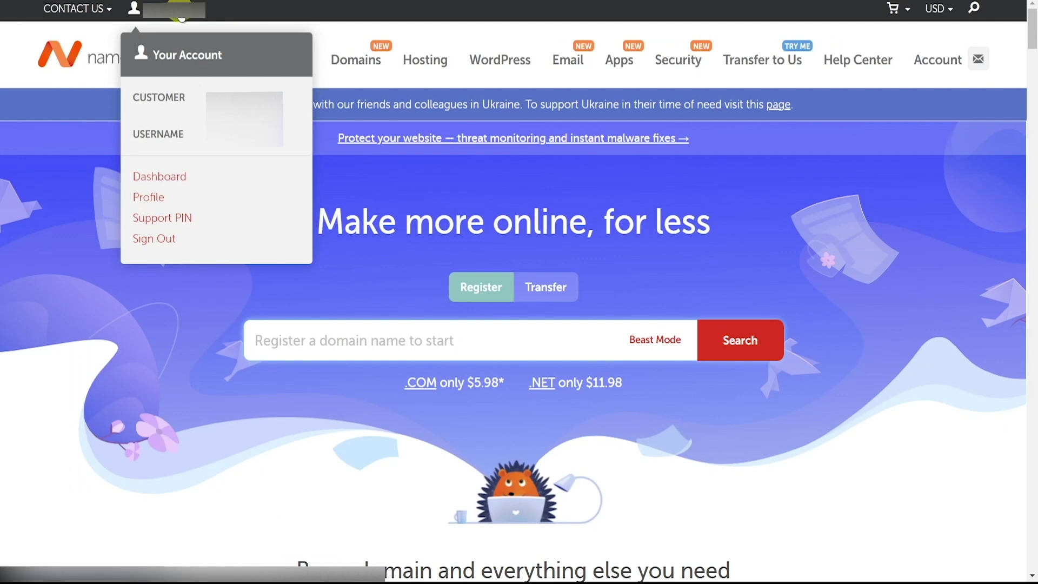
click(157, 176)
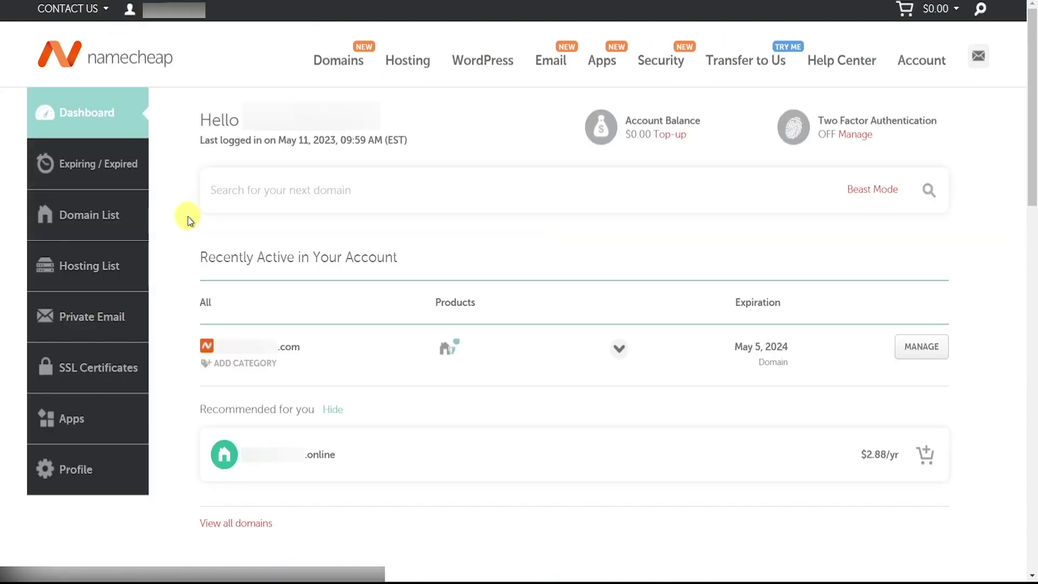
click(80, 215)
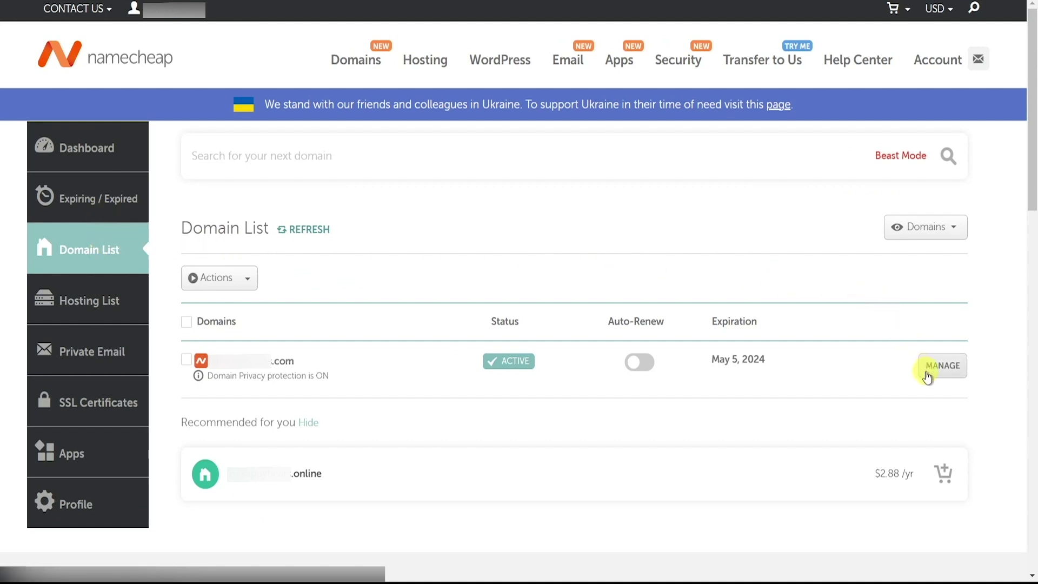
click(942, 365)
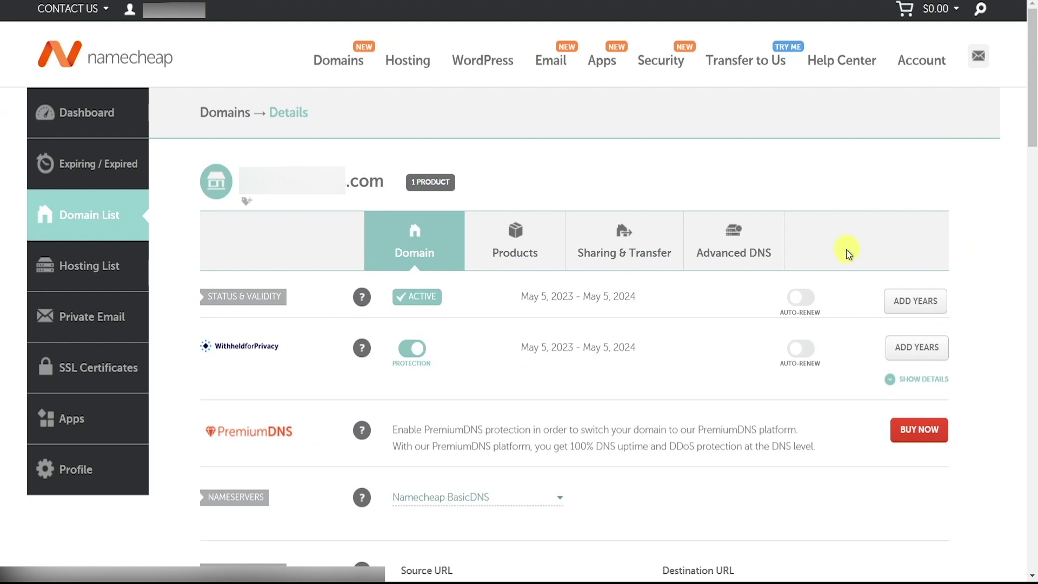
- Switch to the .com domain's Advanced DNS tab to view its host records
click(722, 253)
scroll(868, 205, down, 1)
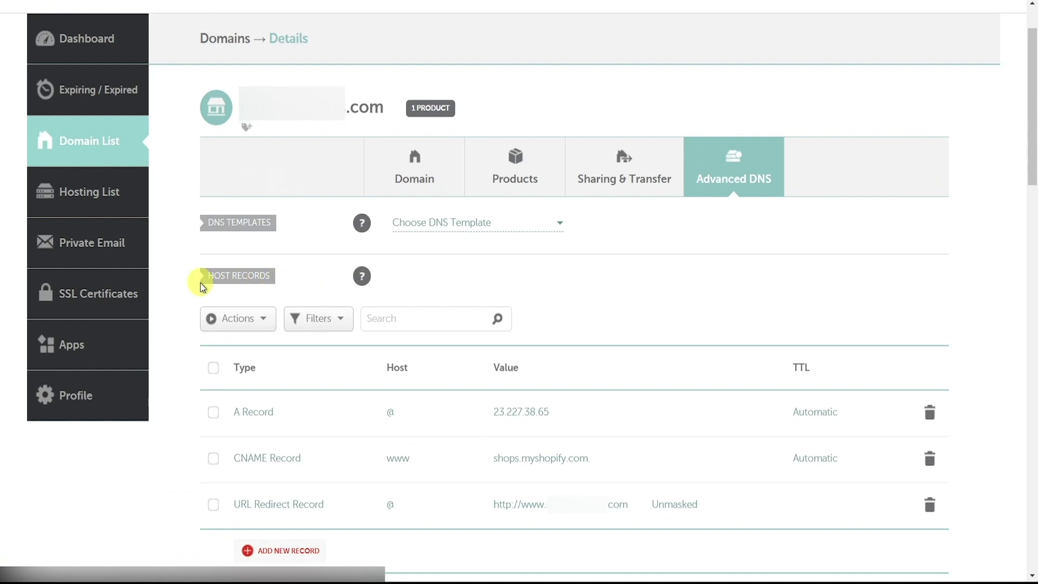
scroll(627, 288, down, 3)
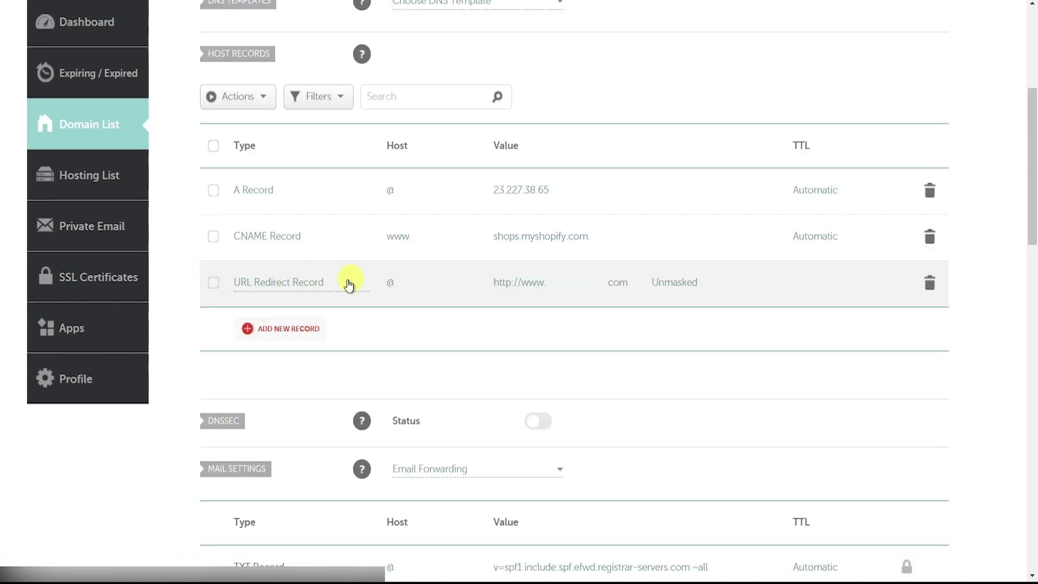
- Delete the URL Redirect host record, keeping the A record and Shopify CNAME
click(213, 283)
click(930, 284)
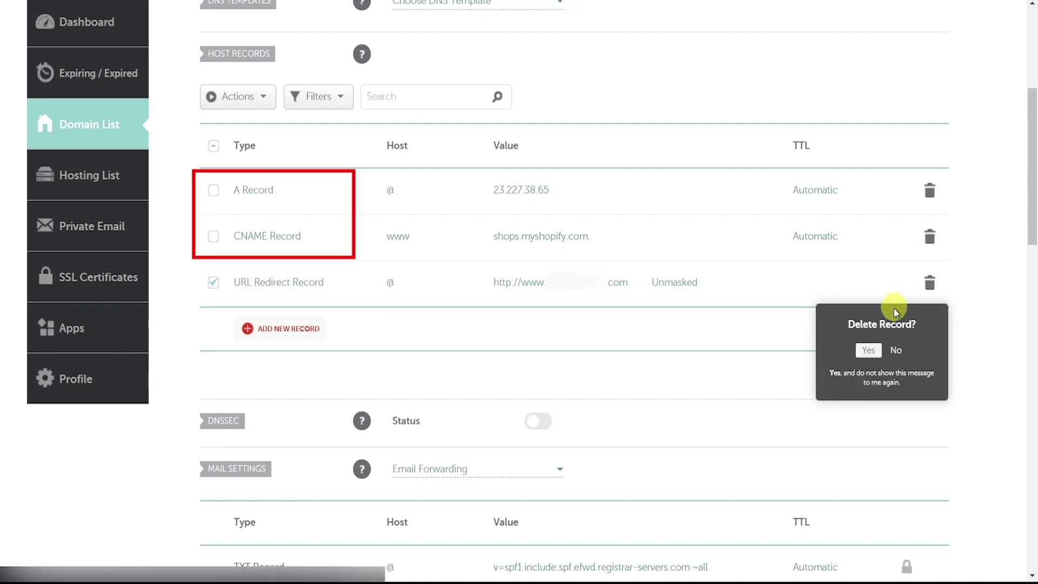
click(870, 351)
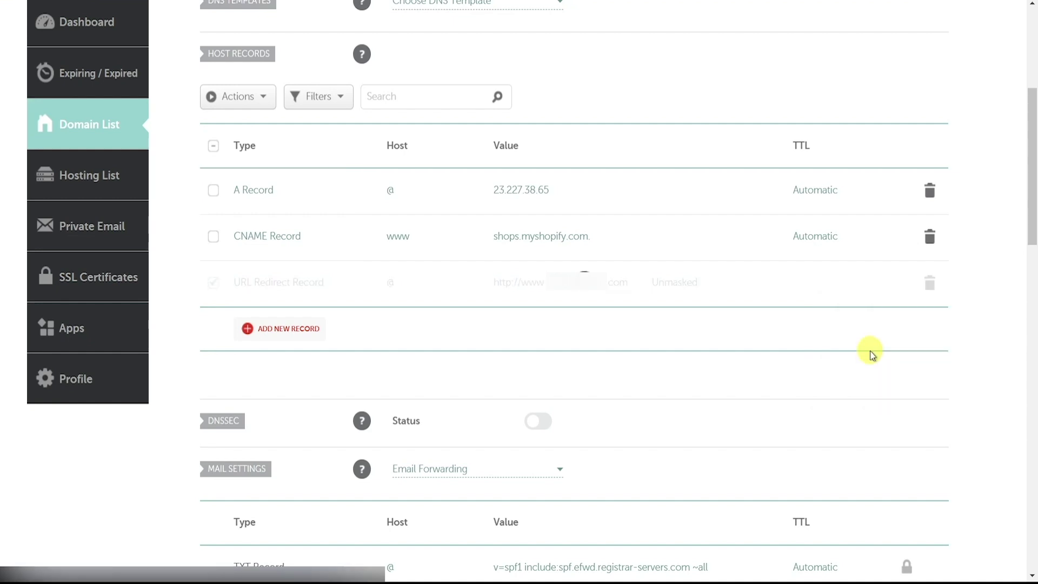
scroll(743, 220, up, 2)
right_click(727, 162)
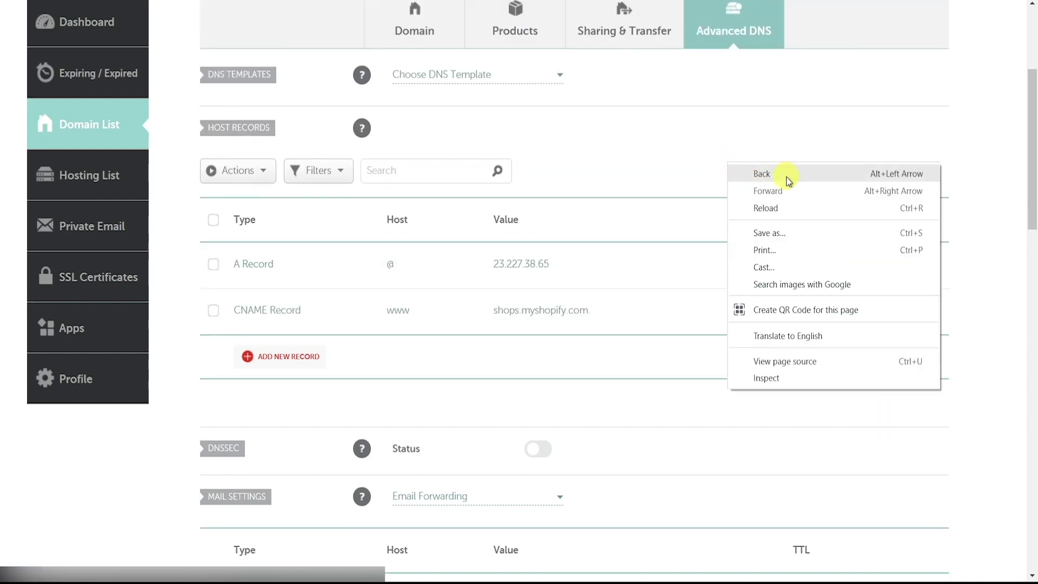
click(797, 208)
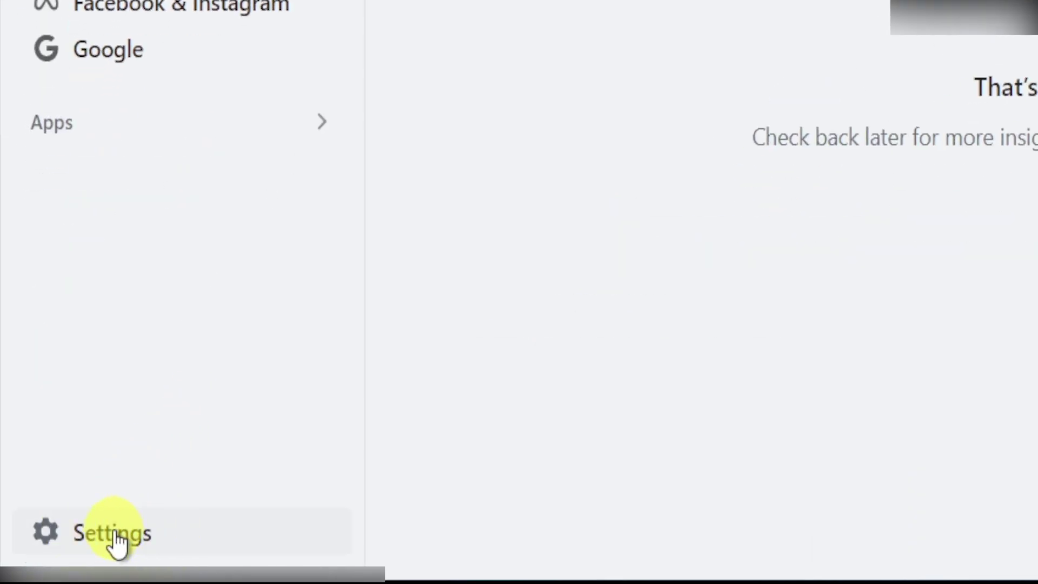
- In Shopify Settings, open Domains and view the primary .com domain's details
click(118, 536)
scroll(185, 266, down, 3)
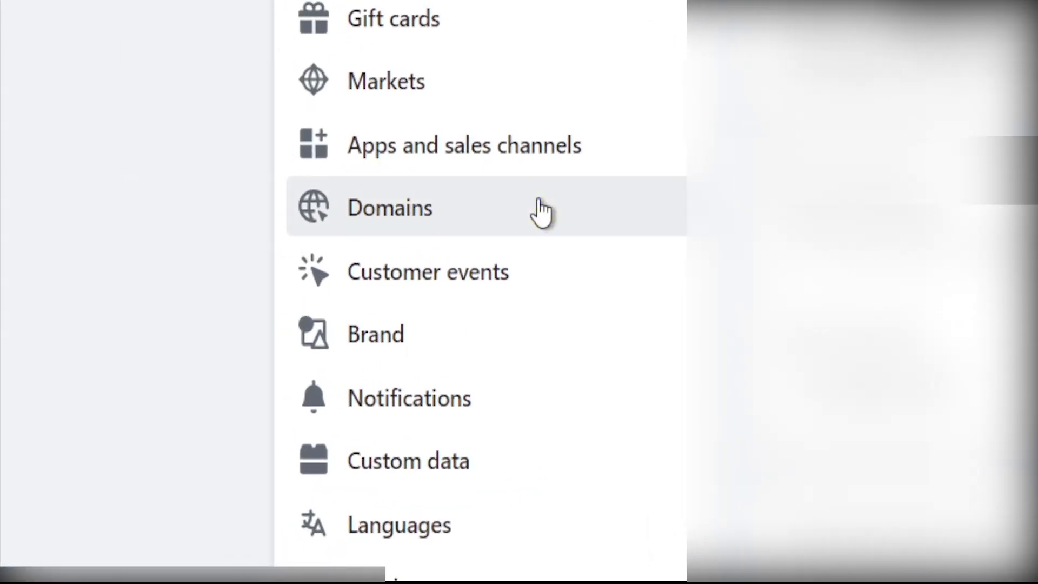
click(541, 209)
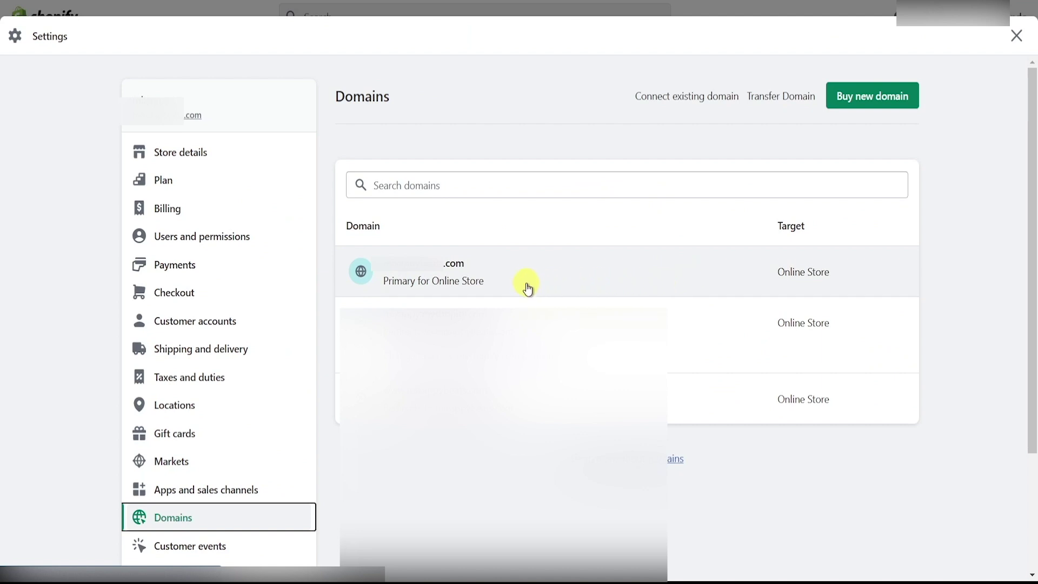
click(447, 282)
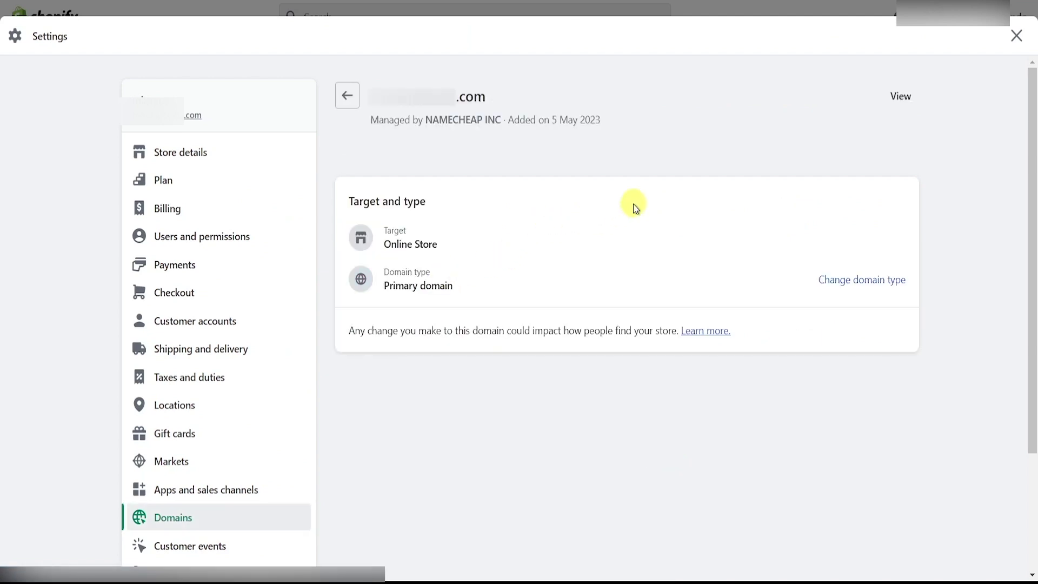